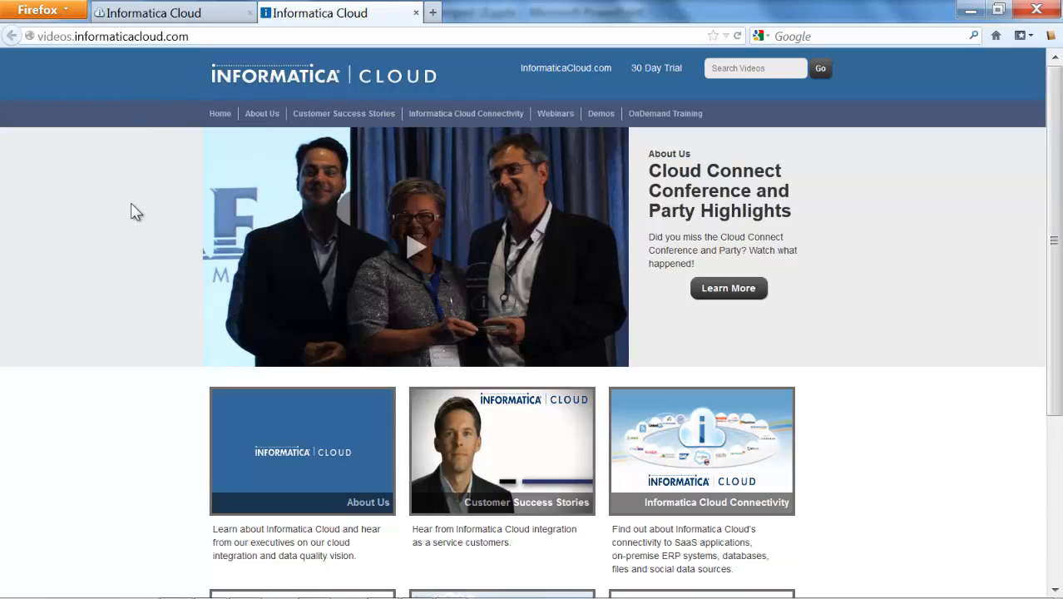
Look through the video categories on the Informatica Cloud videos page
scroll(130, 212, down, 1)
scroll(130, 212, down, 4)
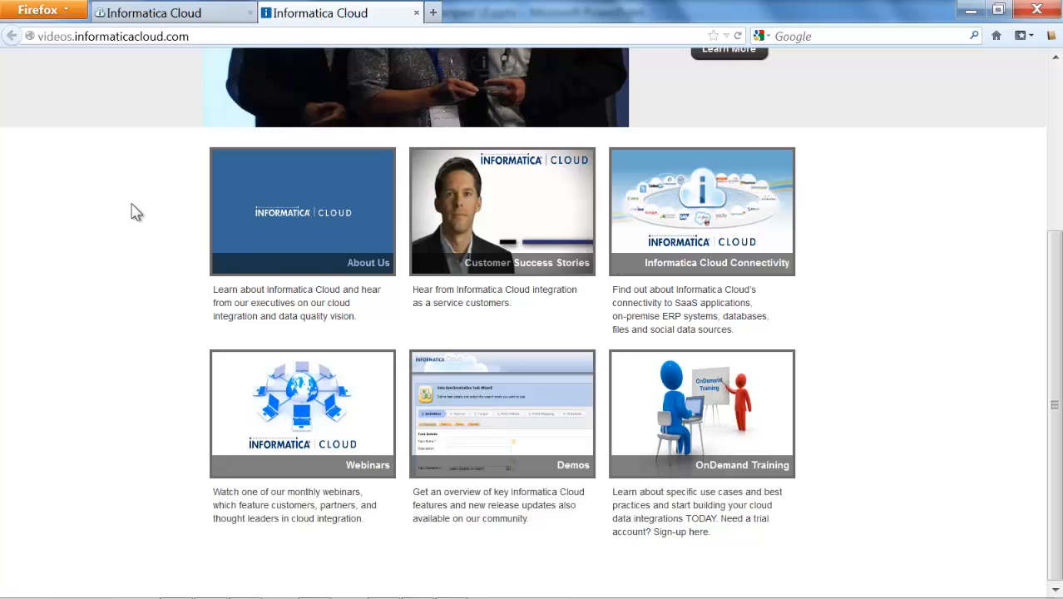
scroll(133, 211, up, 5)
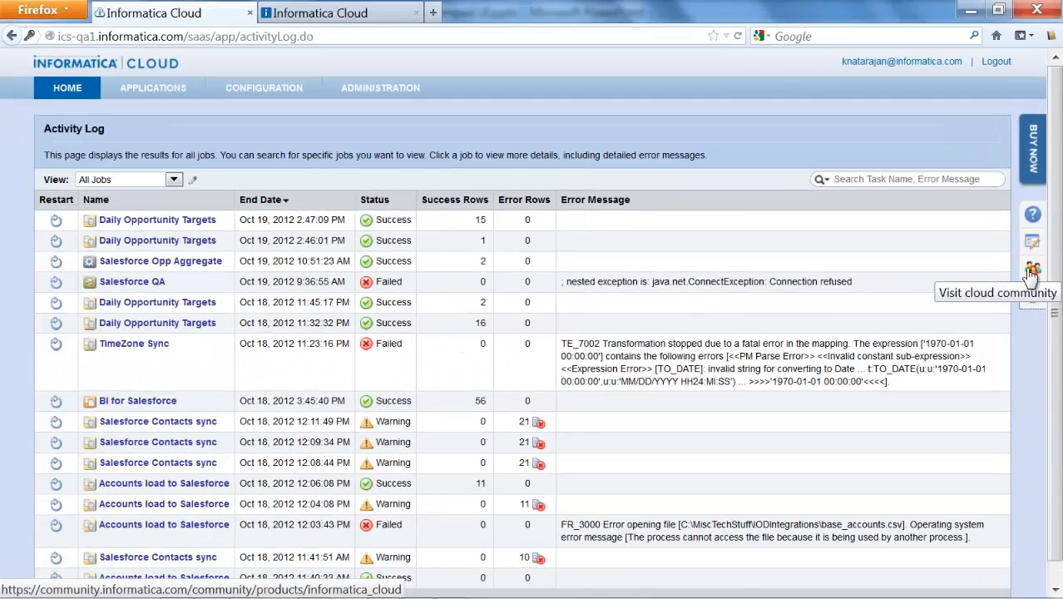
Visit the Informatica Cloud community, look through its featured content and categories, and return to the Activity Log
click(1032, 271)
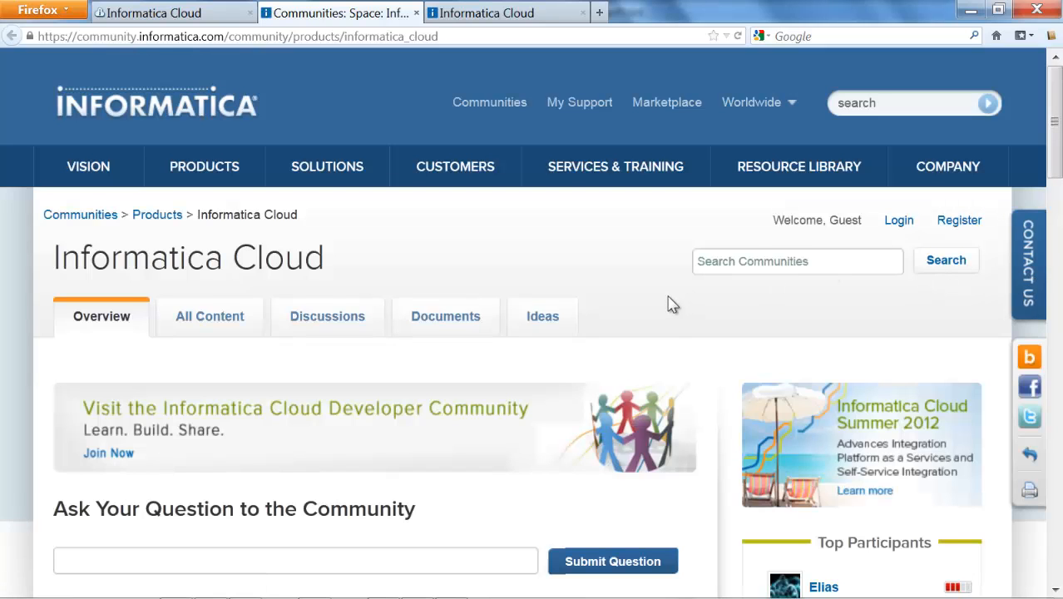
scroll(672, 304, down, 2)
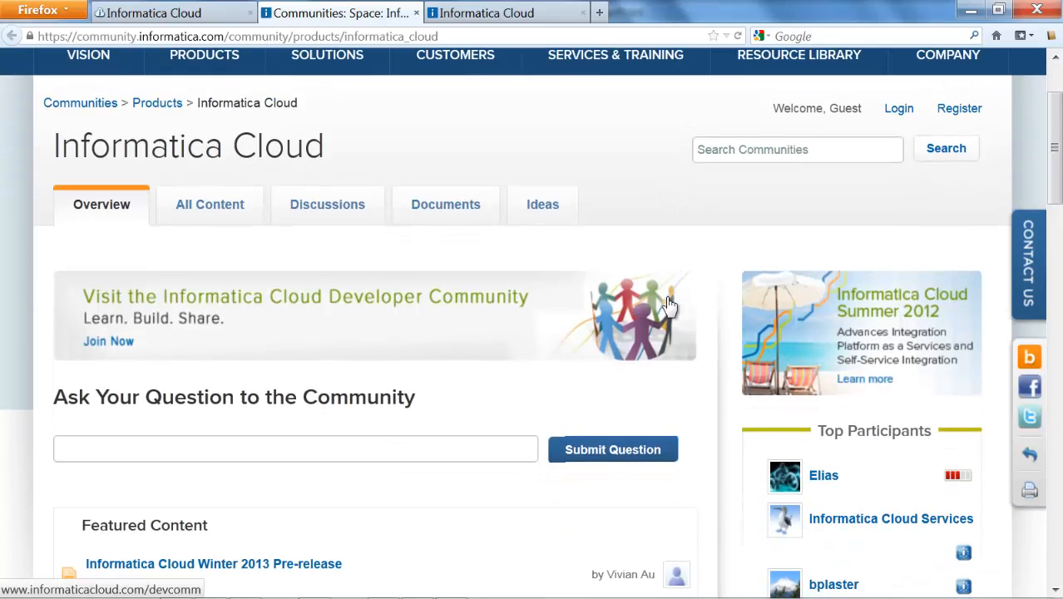
scroll(670, 305, down, 5)
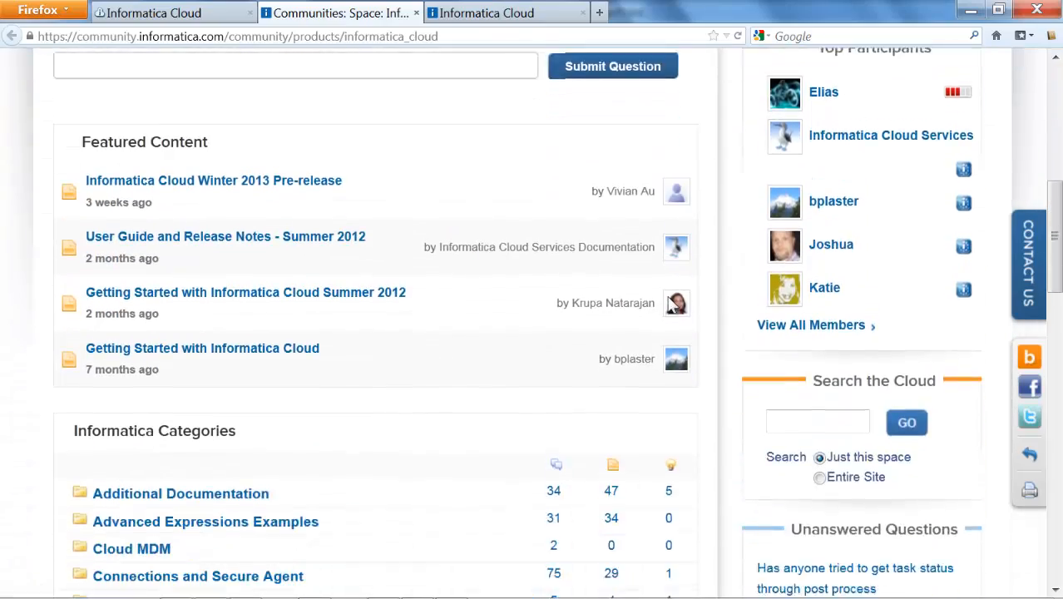
click(166, 15)
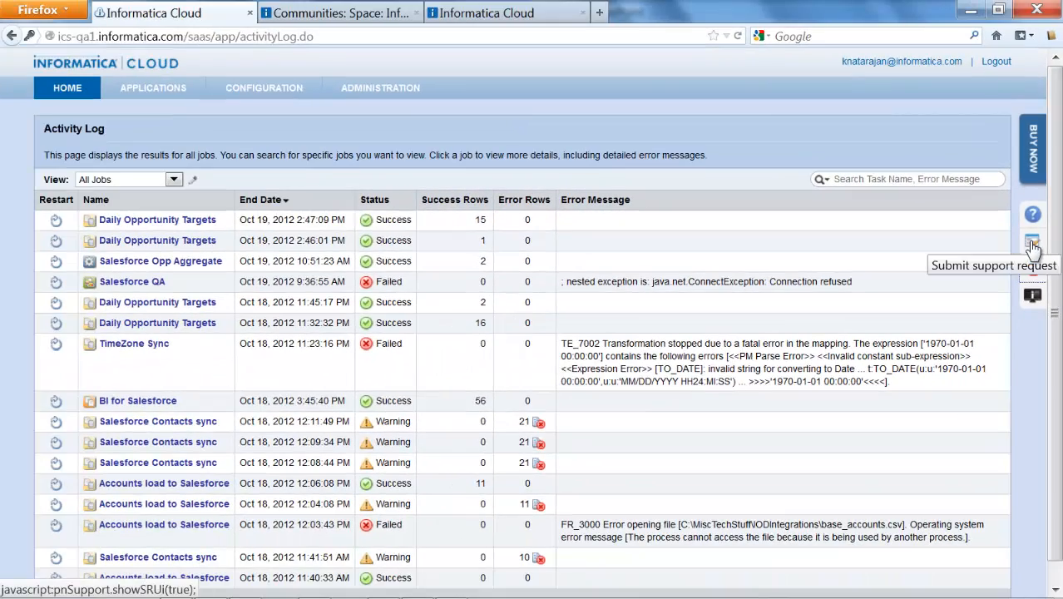
Open a support request form, review its severity and priority choices and abstract field, and cancel without submitting
click(1031, 246)
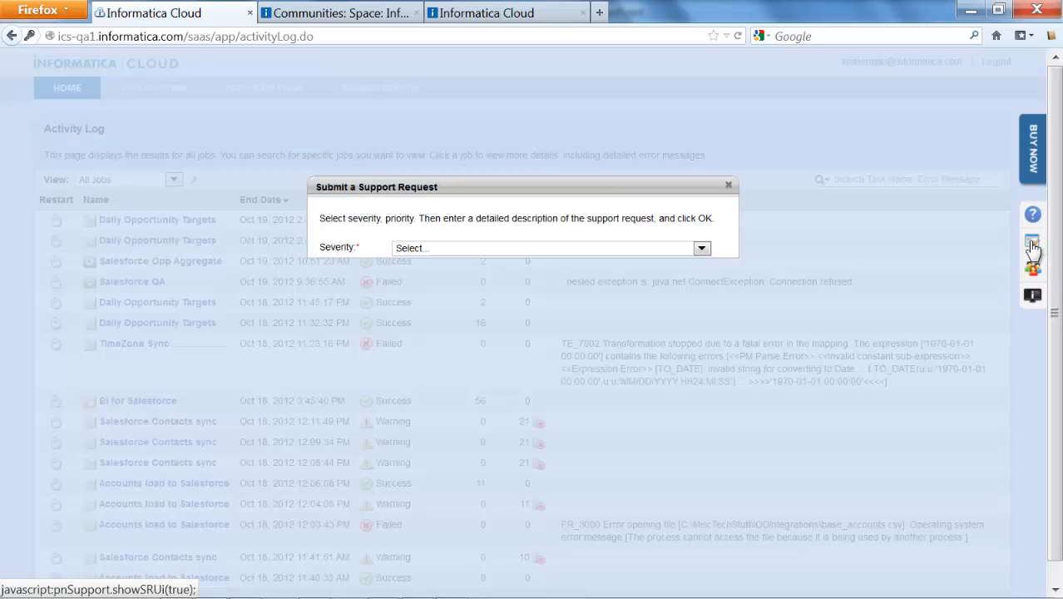
click(793, 227)
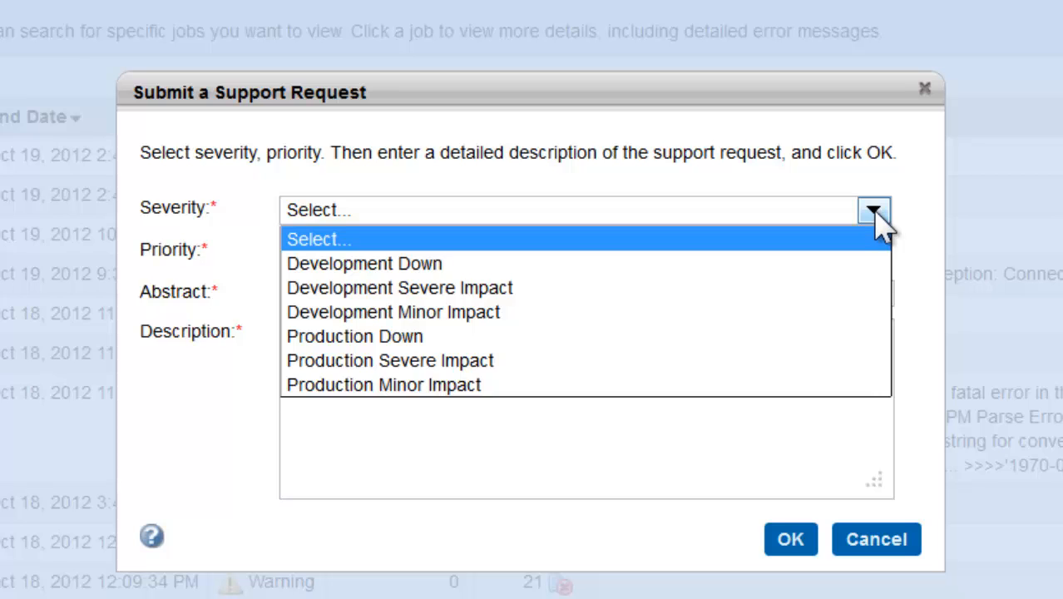
click(875, 214)
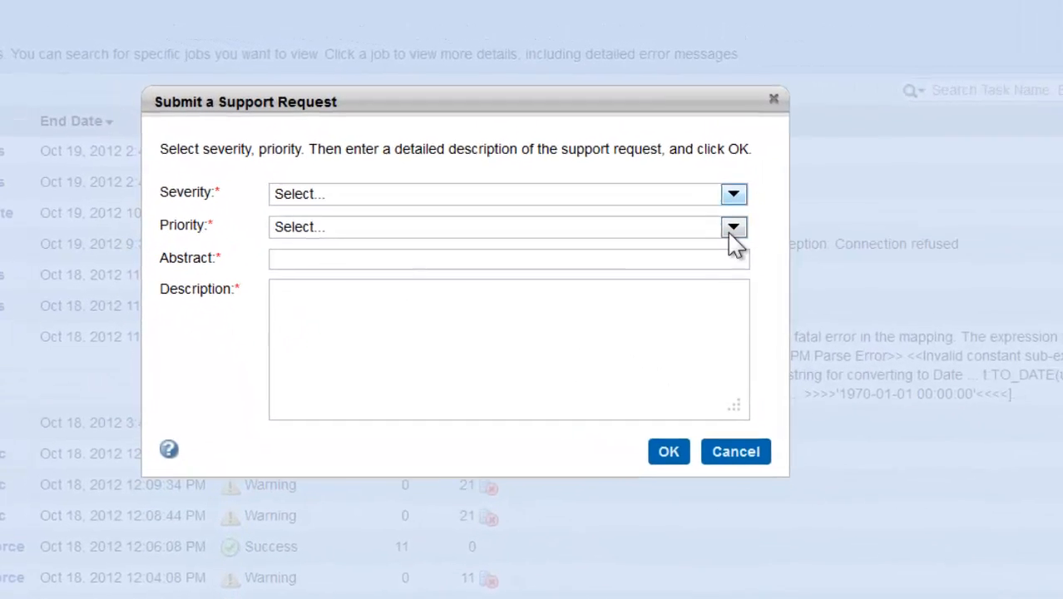
click(732, 228)
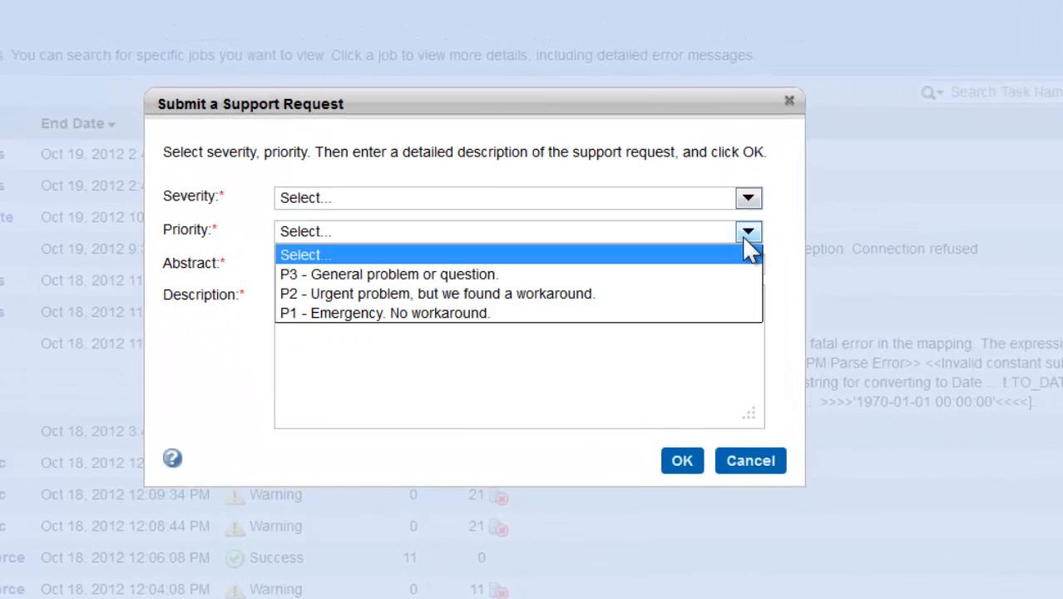
click(749, 250)
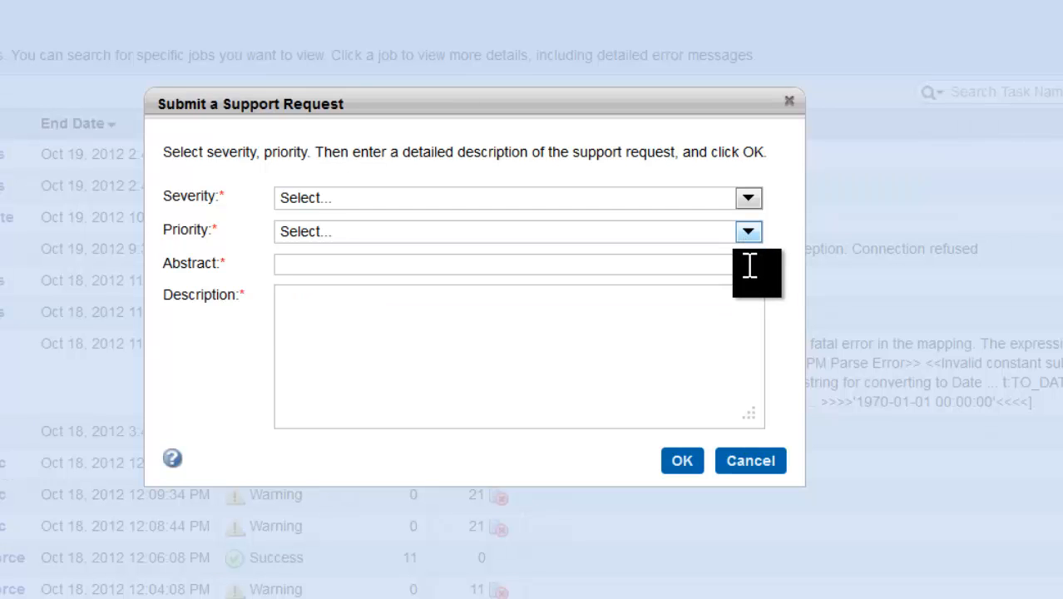
click(750, 265)
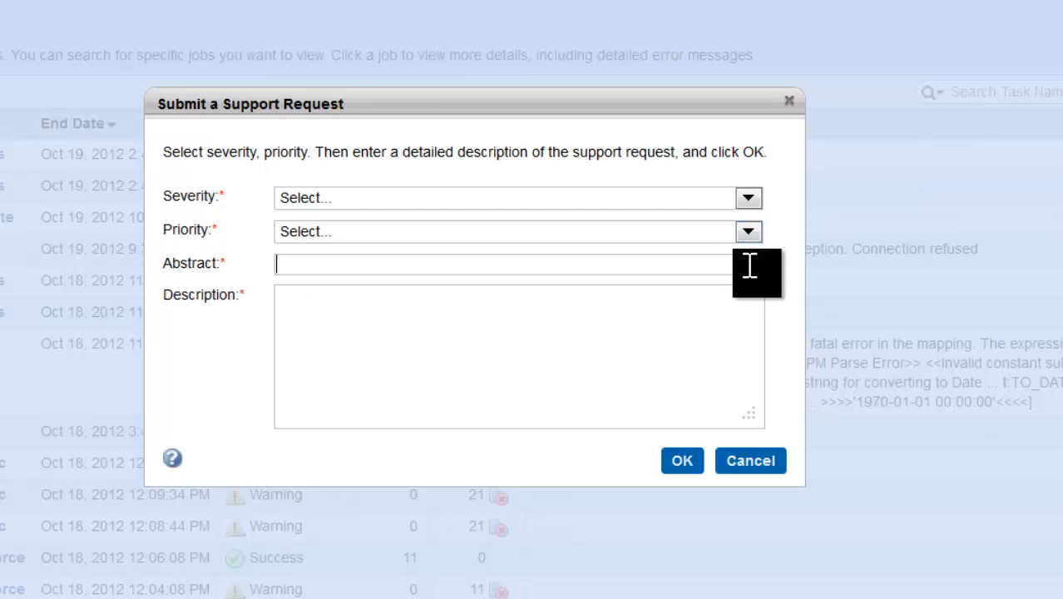
click(744, 466)
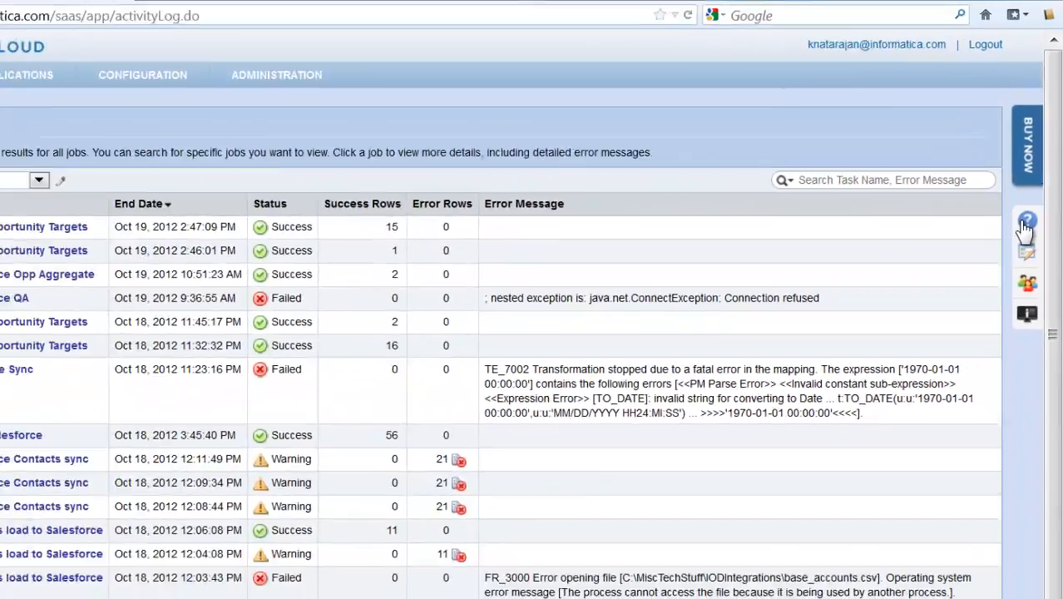
Open the online help for the activity log, look over its contents, and close the help window
click(1026, 223)
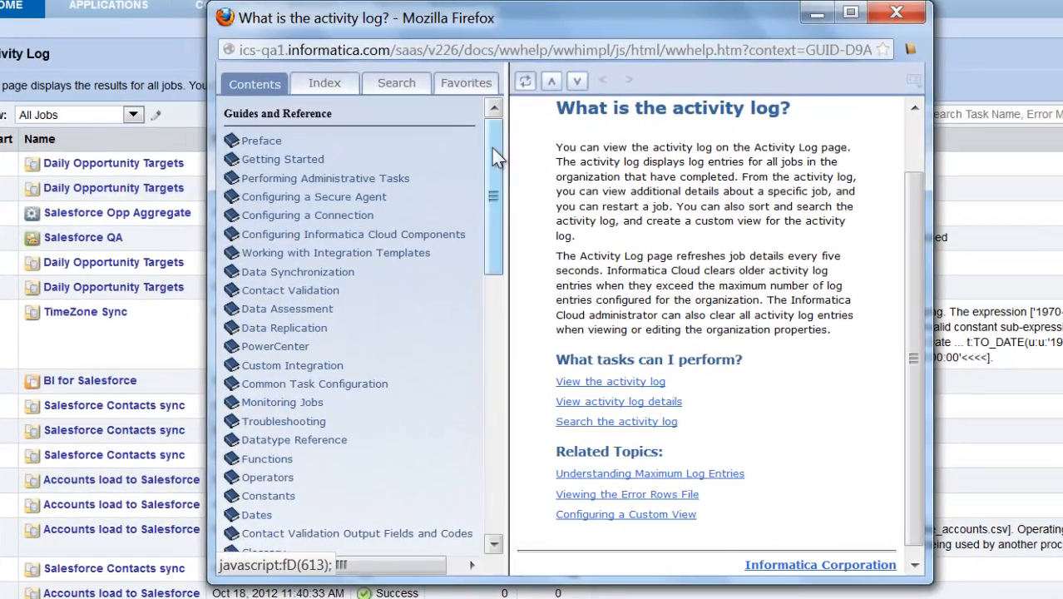
drag(485, 163, 490, 287)
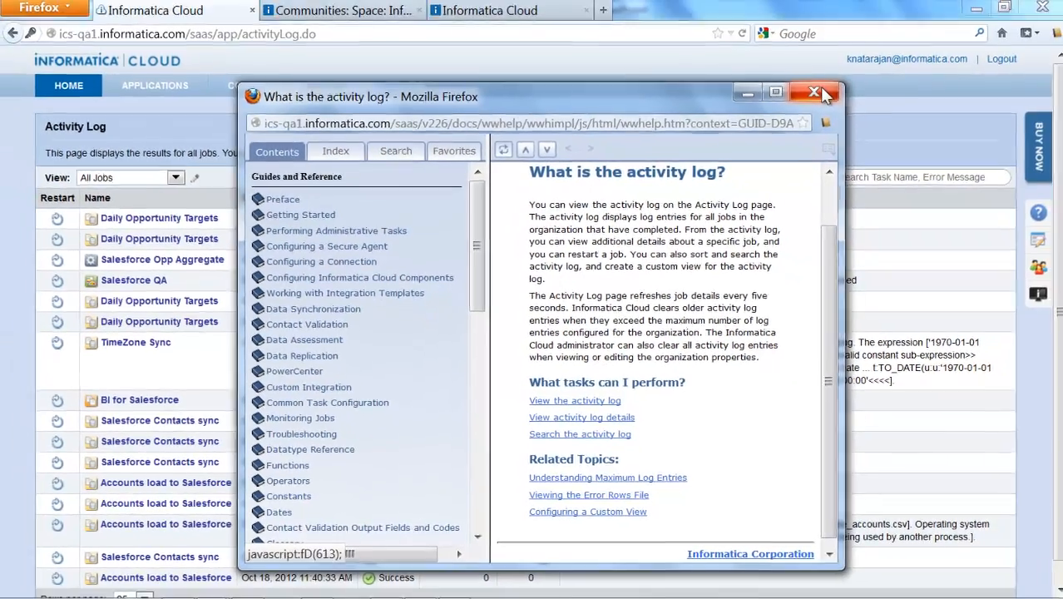
click(896, 11)
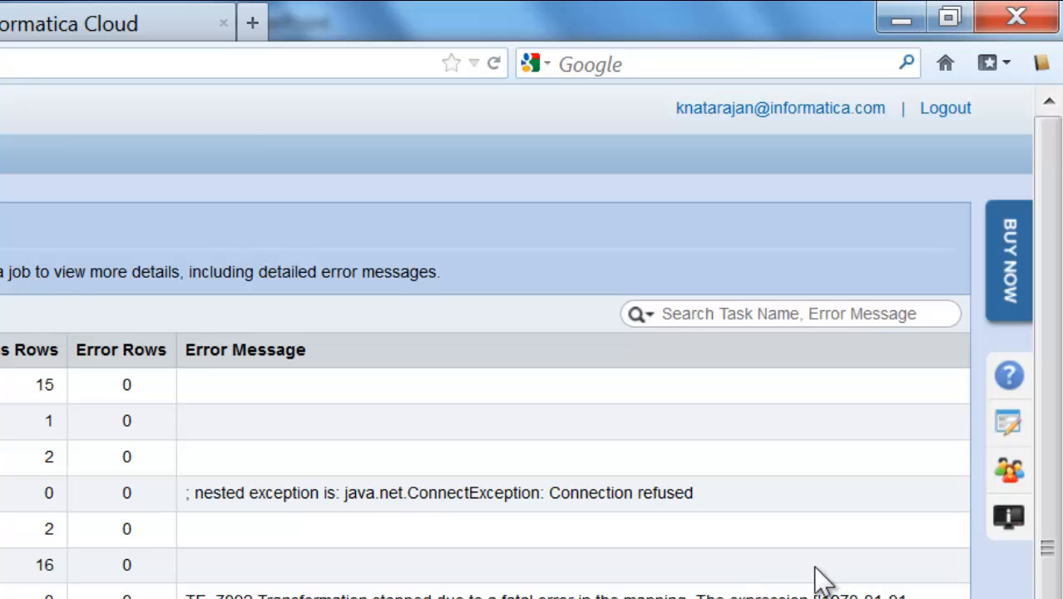
Open the Activity Log's advanced search and check the calendar for the end time start date, leaving the date blank
click(740, 314)
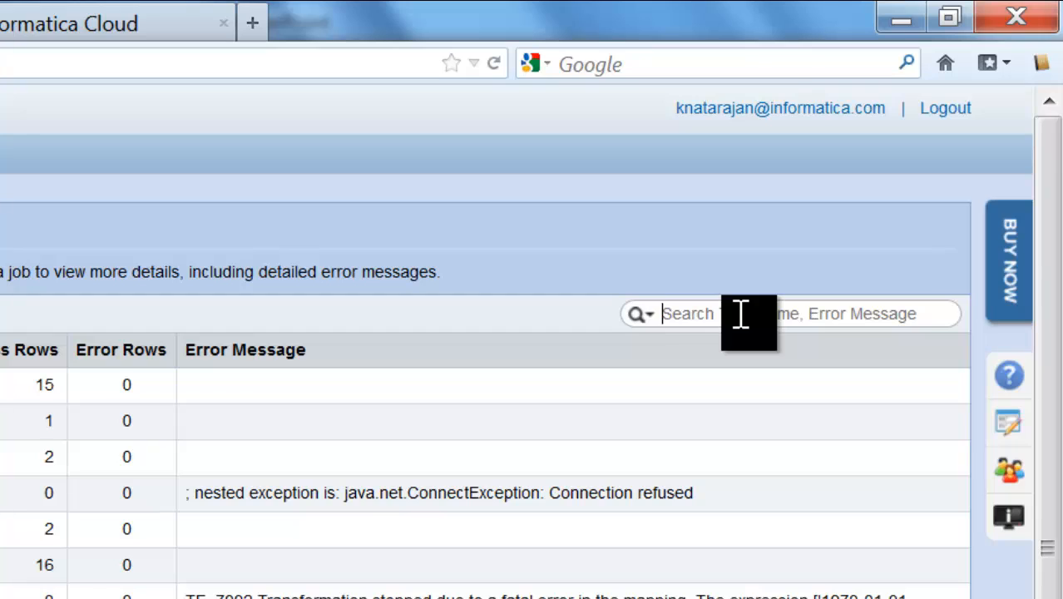
click(647, 316)
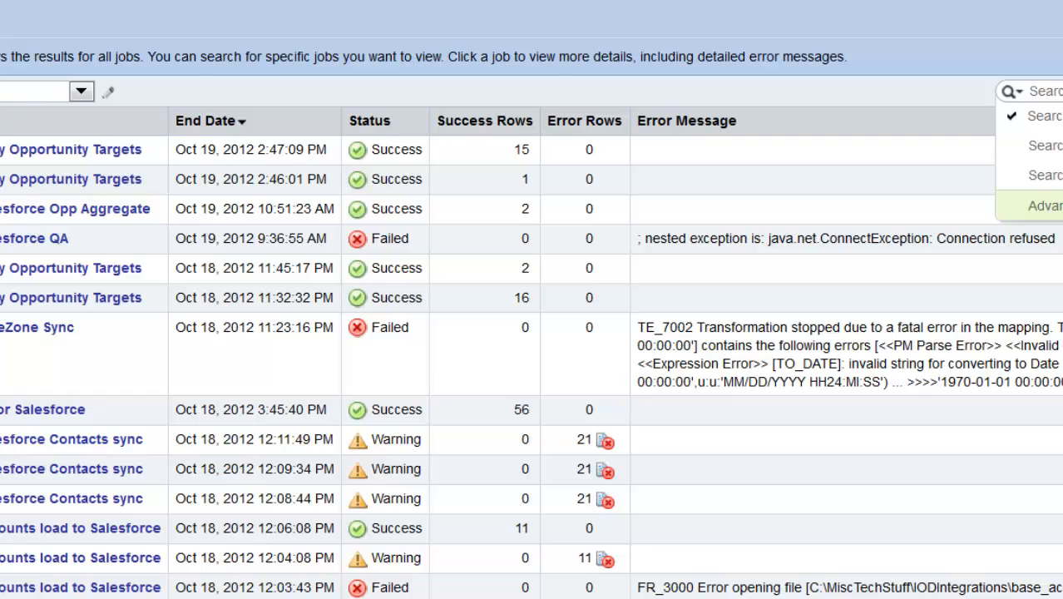
click(1045, 206)
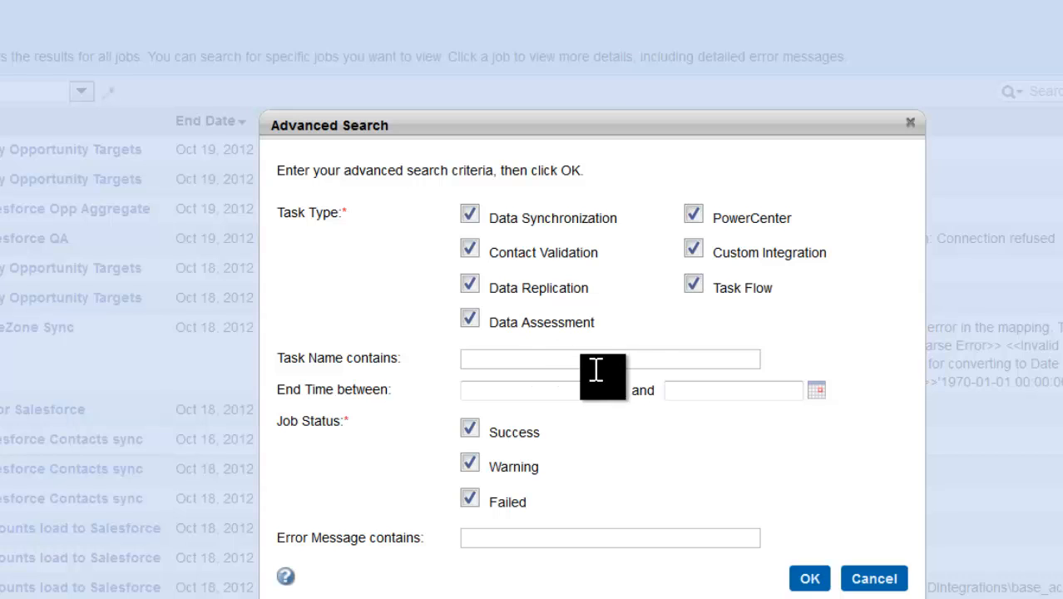
click(612, 391)
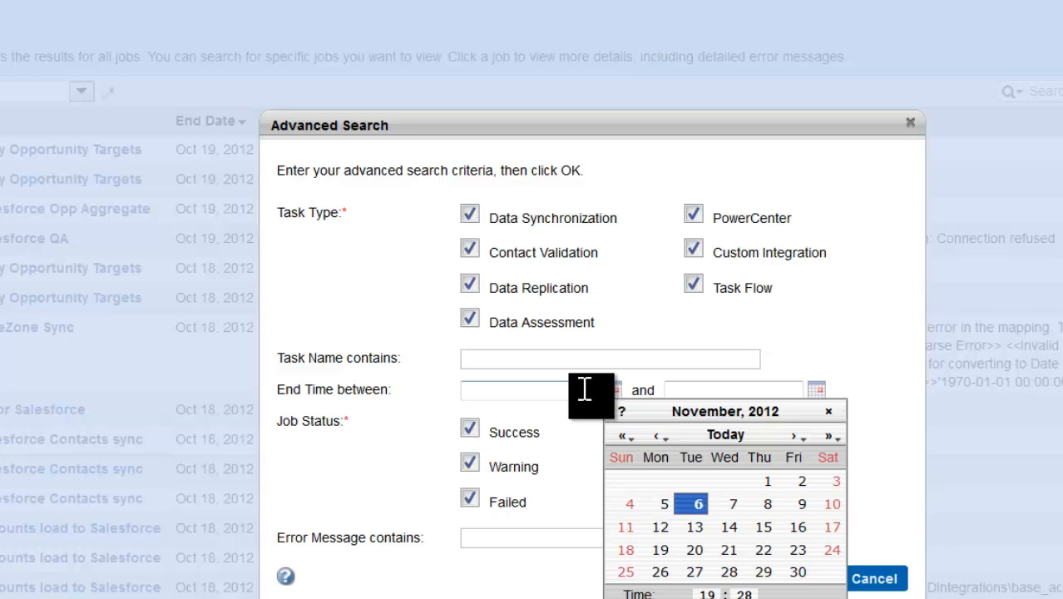
click(582, 388)
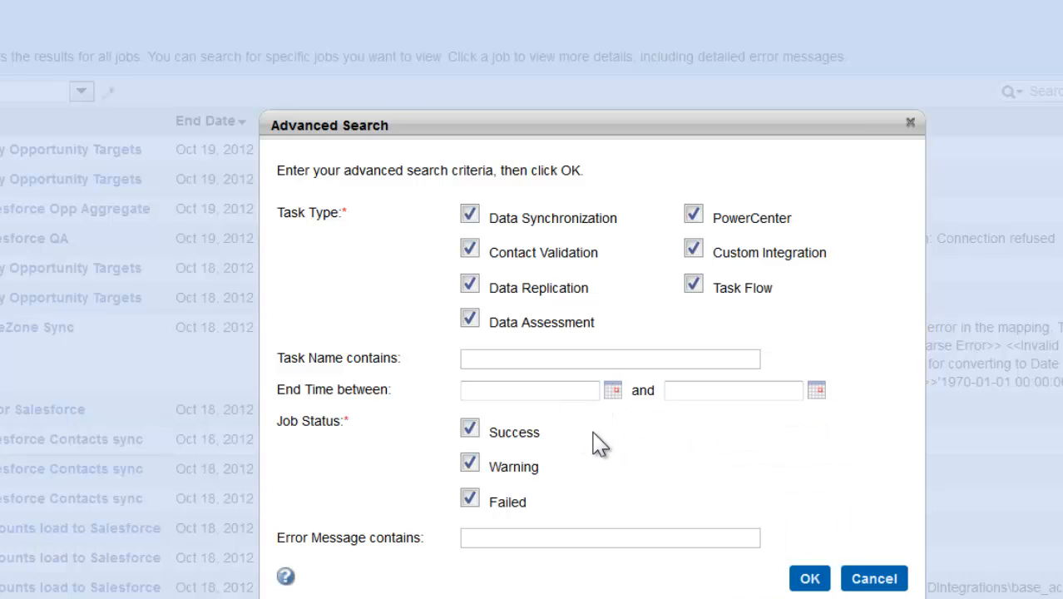
Limit the advanced search's task types to Data Synchronization only
click(470, 249)
click(469, 286)
click(470, 319)
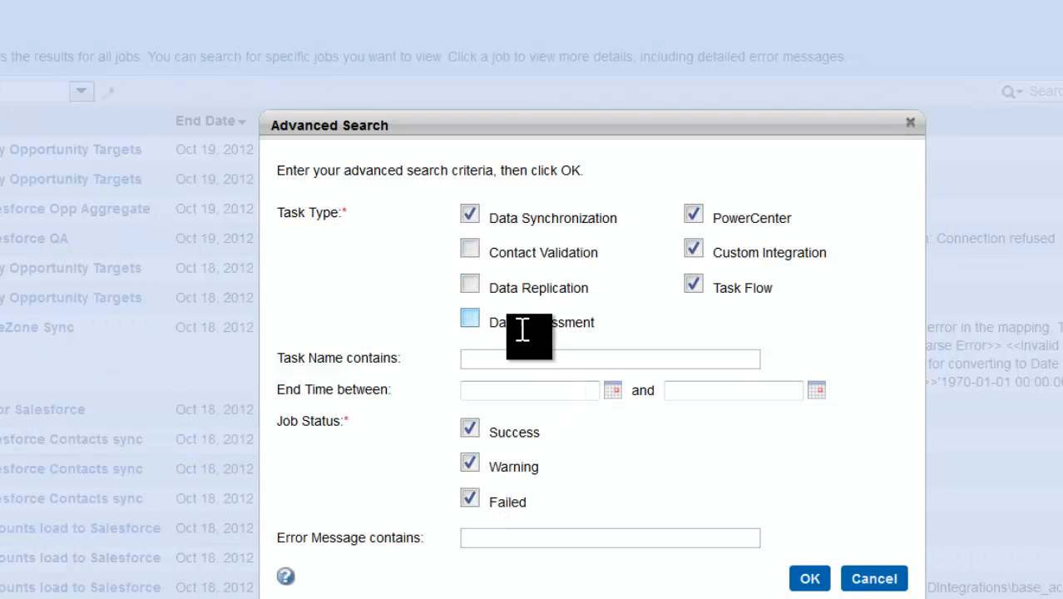
click(693, 285)
click(694, 215)
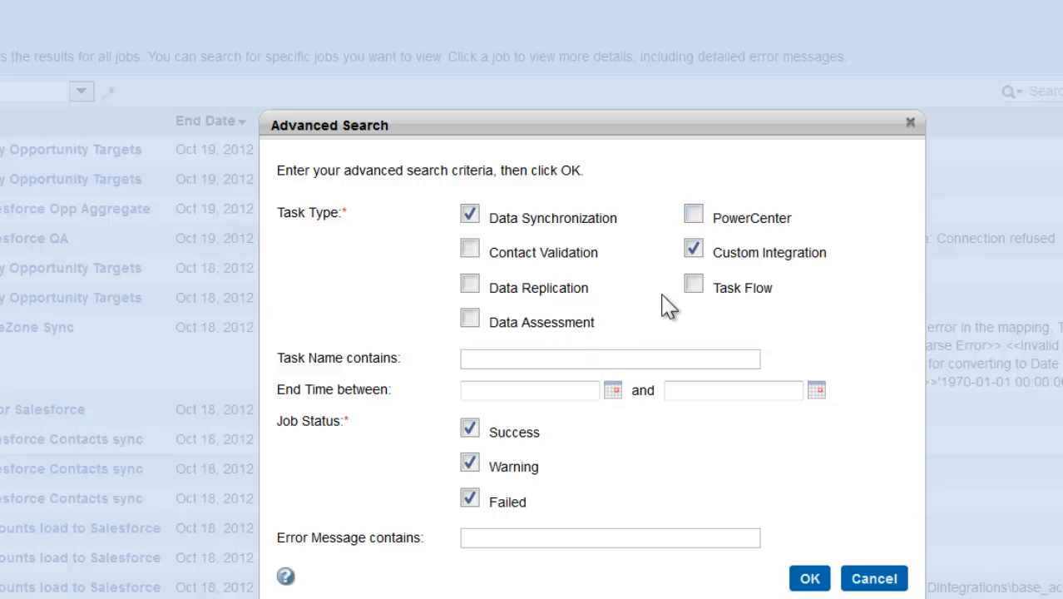
click(694, 250)
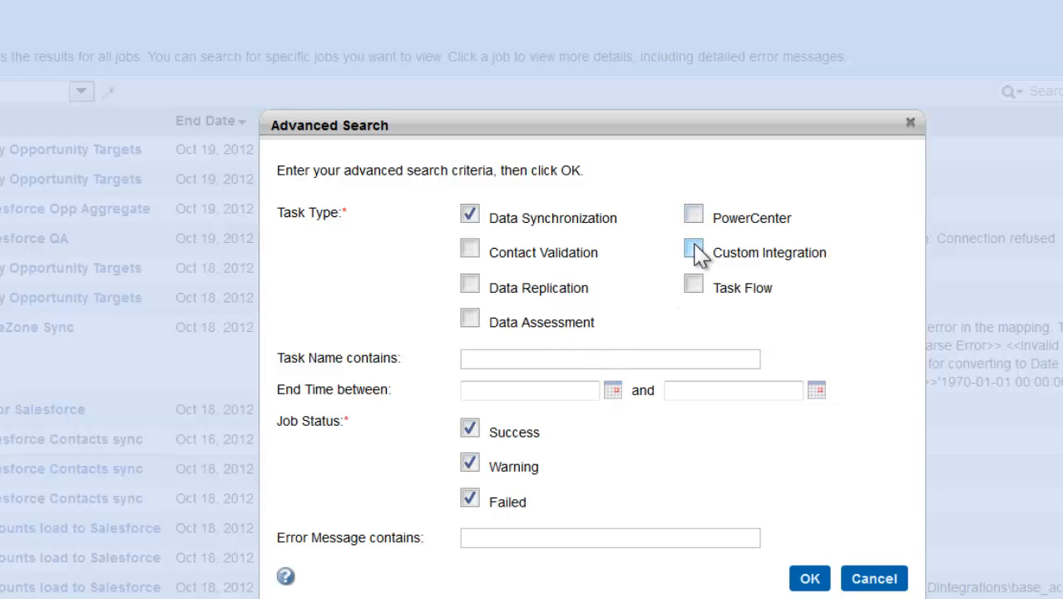
Restrict the job status to Failed only and run the advanced search
click(470, 463)
click(471, 429)
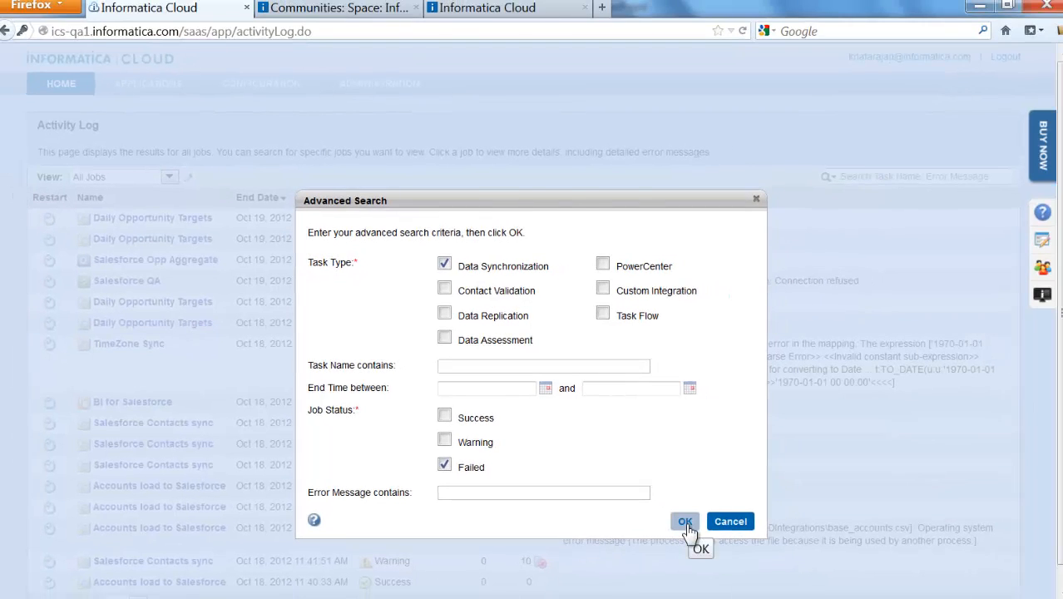
click(686, 524)
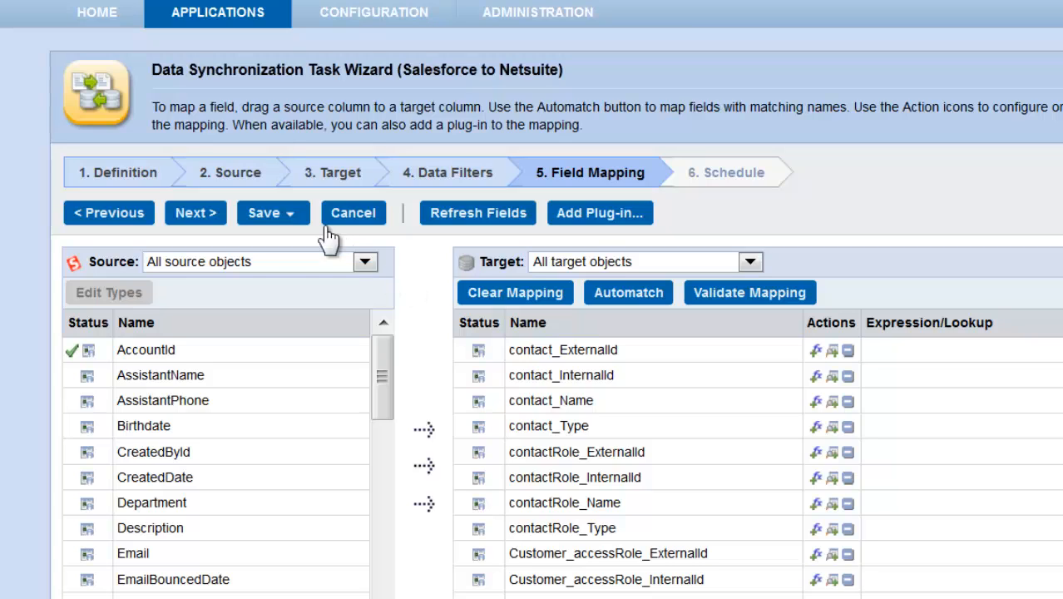
Open the save options for the Salesforce to Netsuite data synchronization task
click(297, 214)
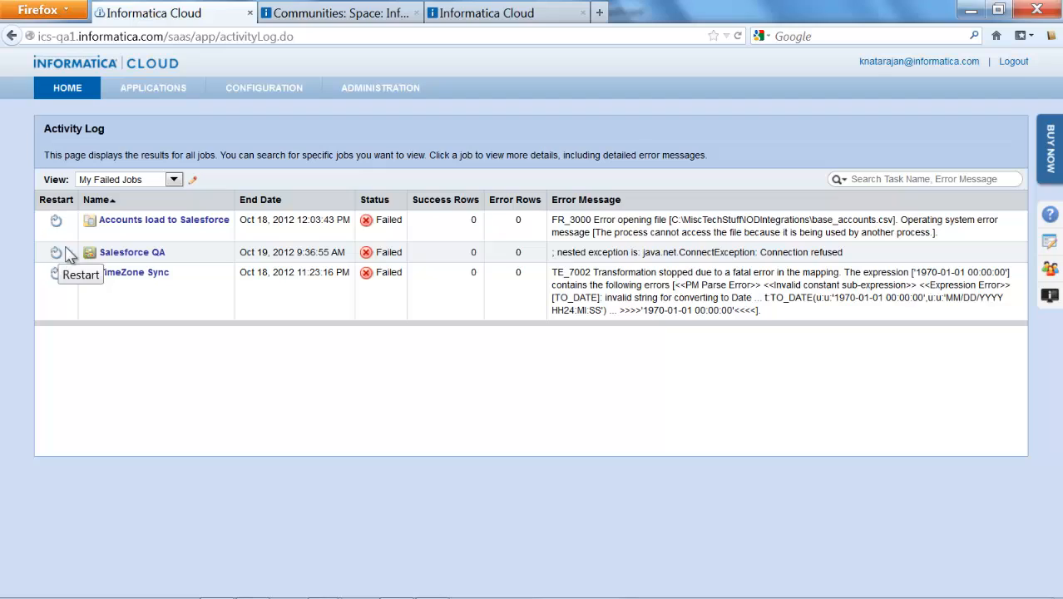
Open the failed Salesforce QA job's details, restart its task, and confirm running it in the background
click(129, 254)
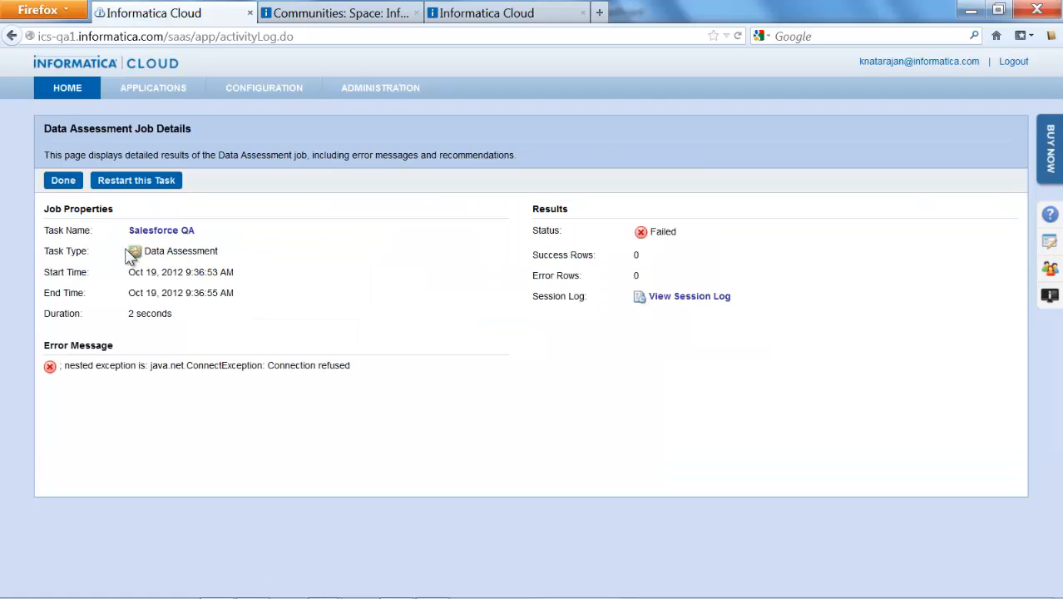
click(137, 180)
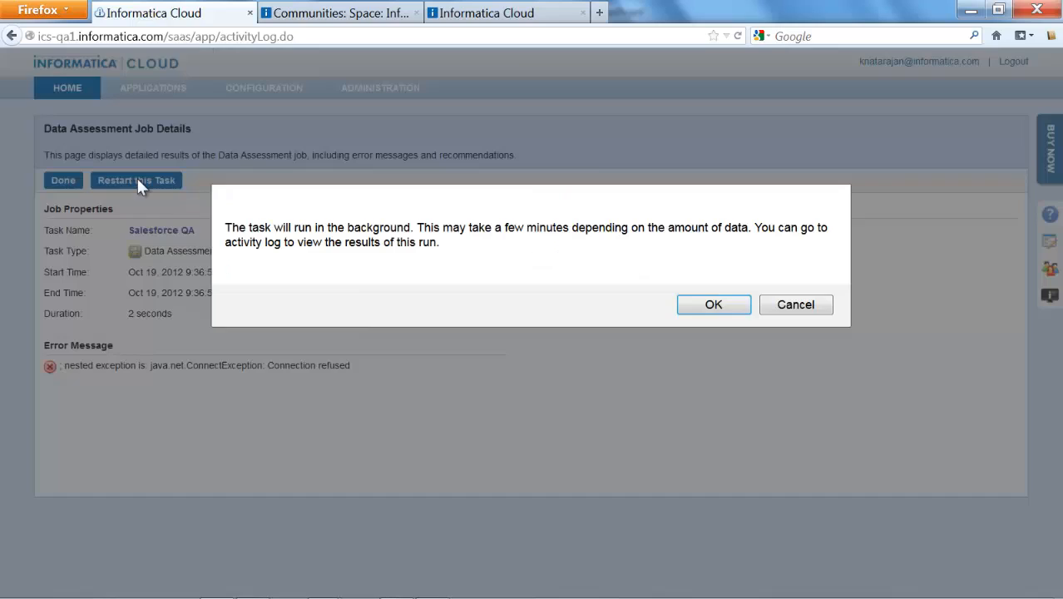
click(704, 309)
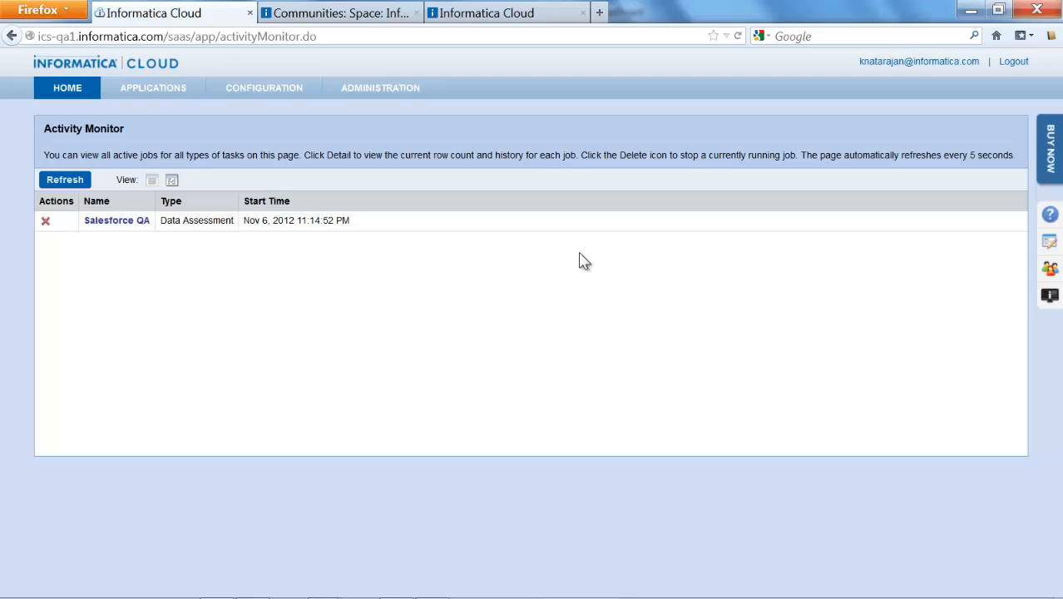
Return to the Activity Log and switch its view to All Jobs
mouse_move(101, 108)
mouse_move(83, 90)
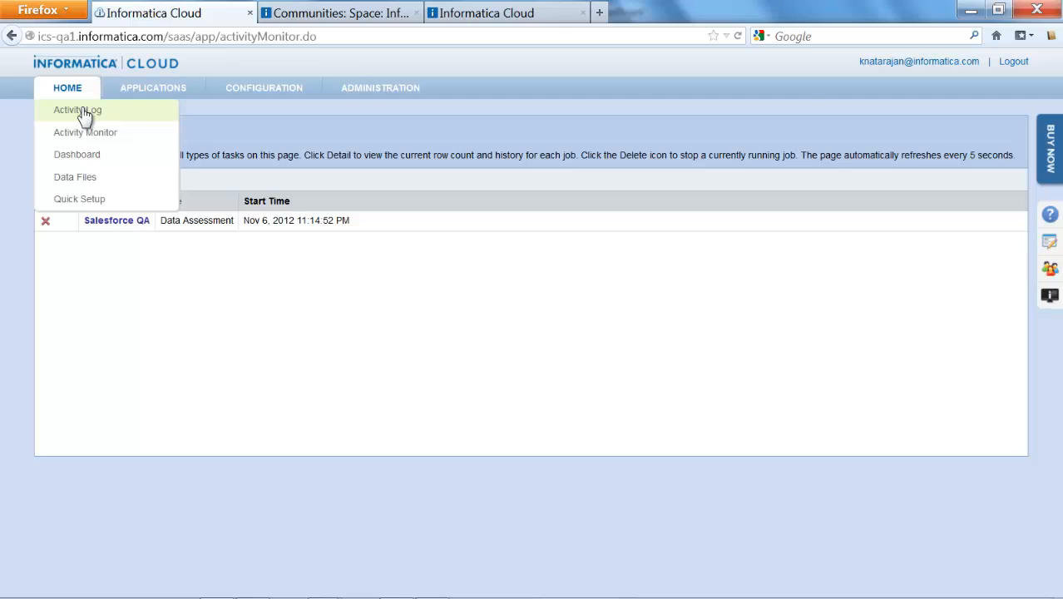
click(83, 114)
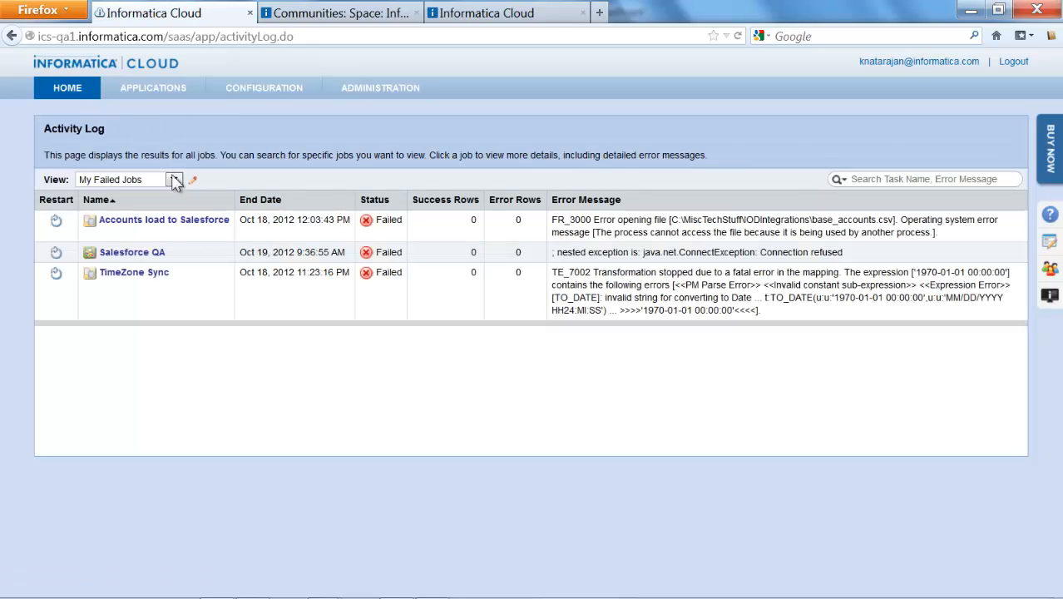
click(175, 181)
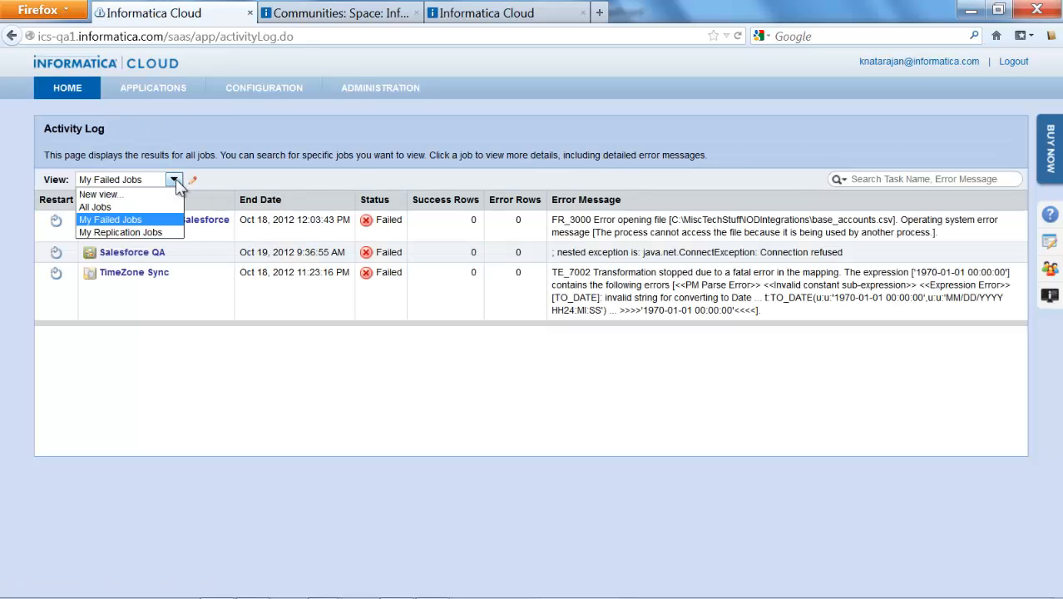
click(164, 206)
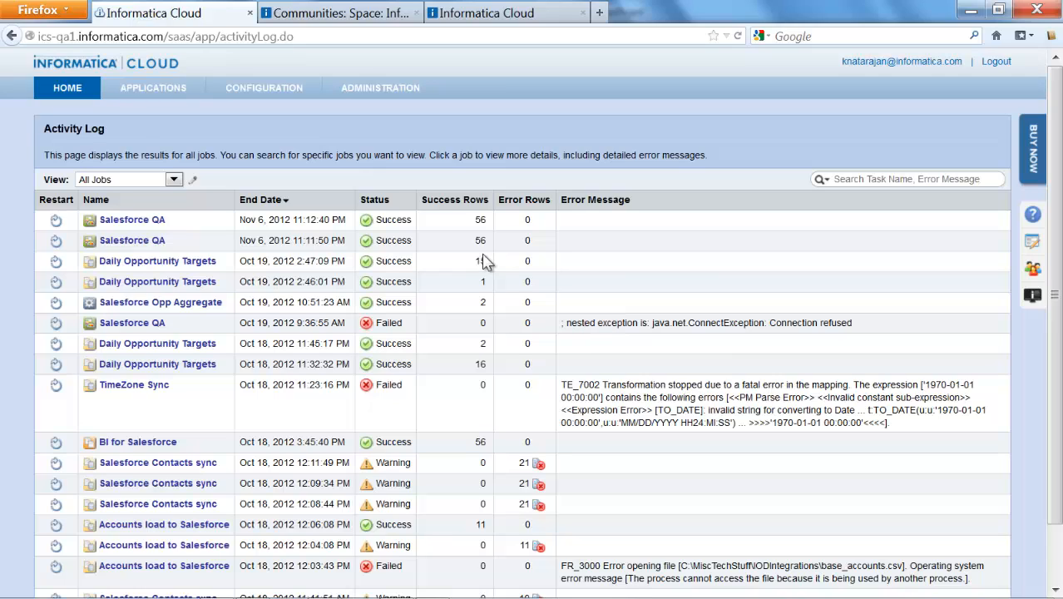
Open the Activity Monitor and refresh the list of active jobs
mouse_move(80, 92)
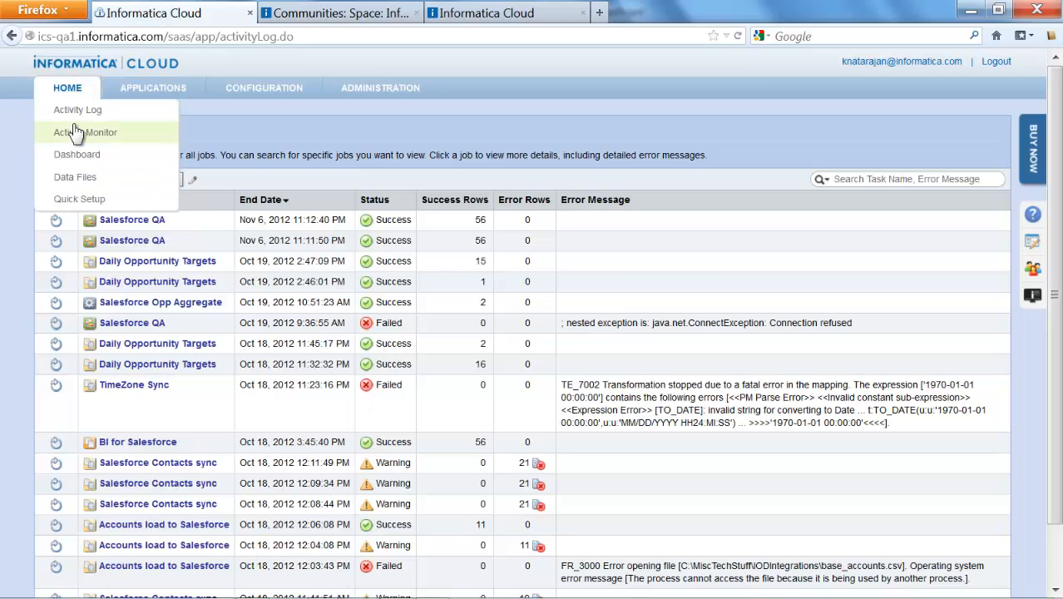
click(77, 132)
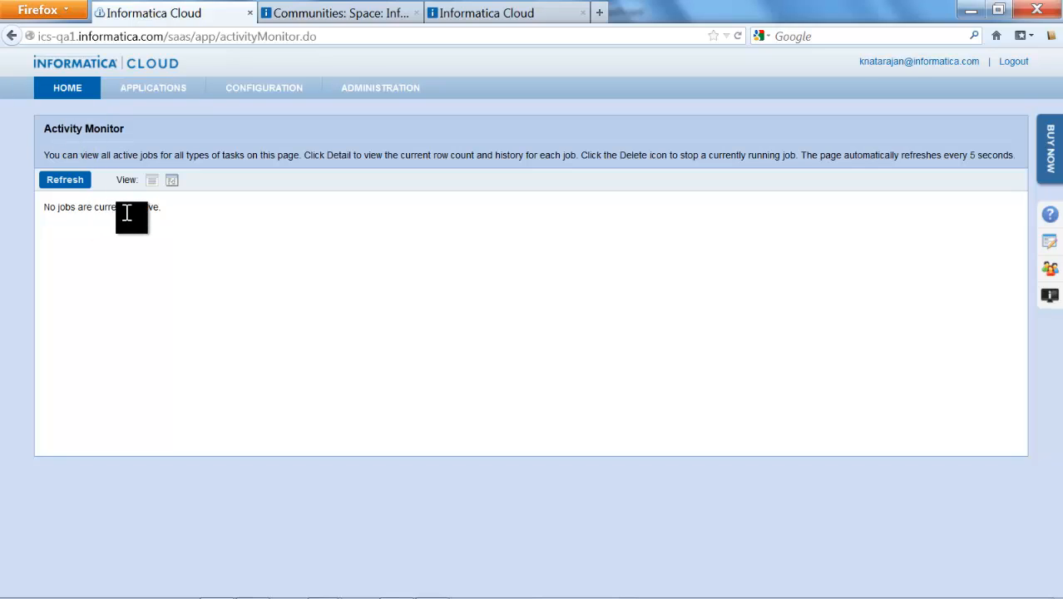
click(73, 183)
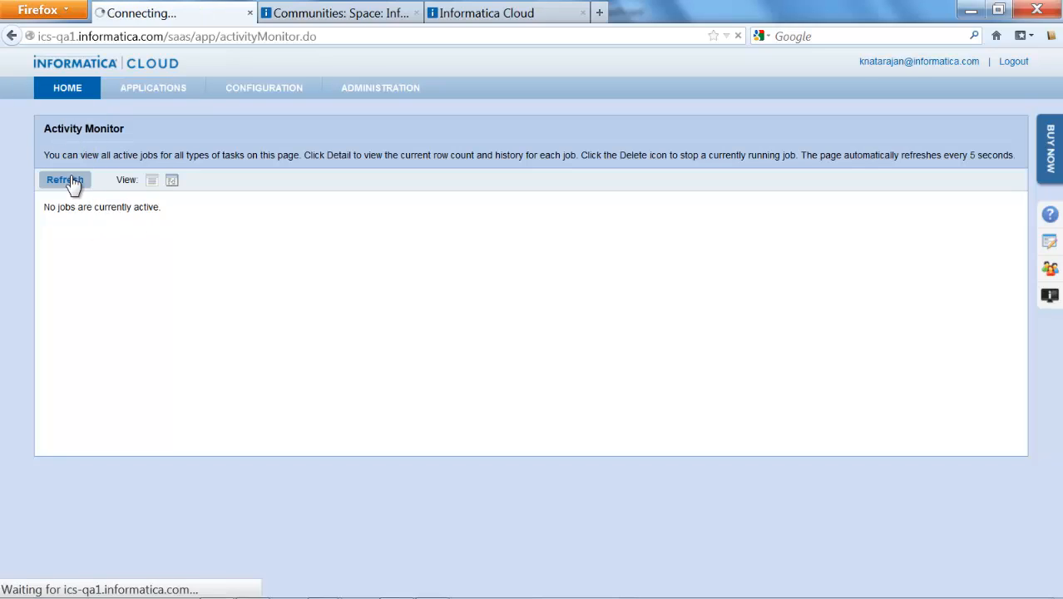